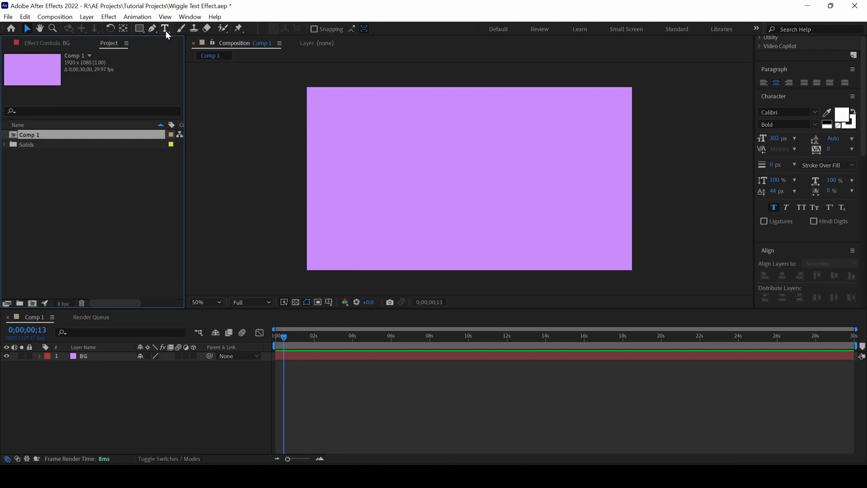
Draw a paragraph text box across the composition centre and start typing WIGGLE.
left_click(166, 29)
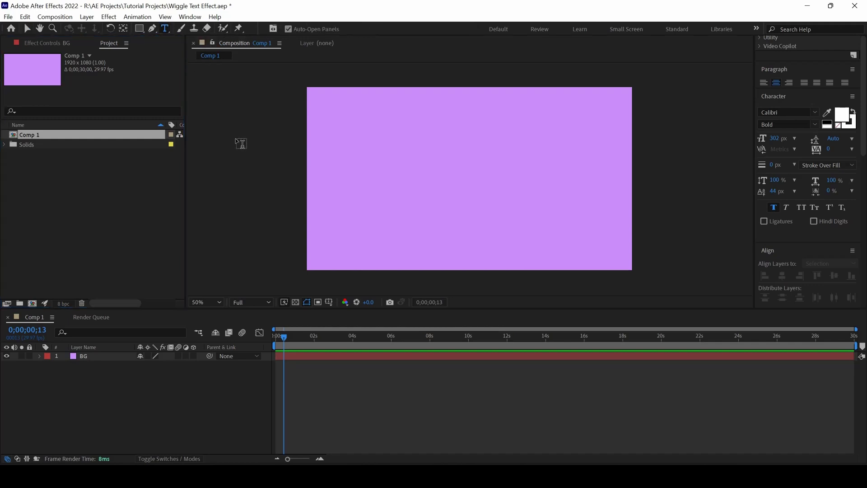
left_click_drag(357, 143, 581, 216)
type("WIGG")
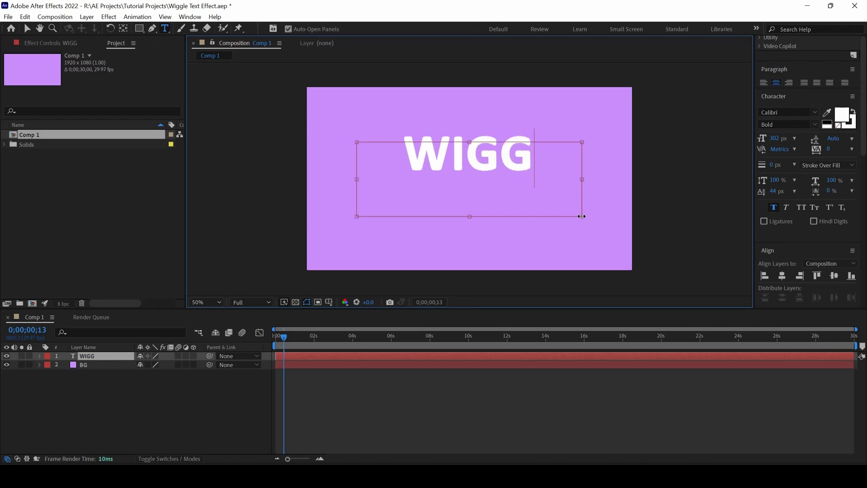
type("LE")
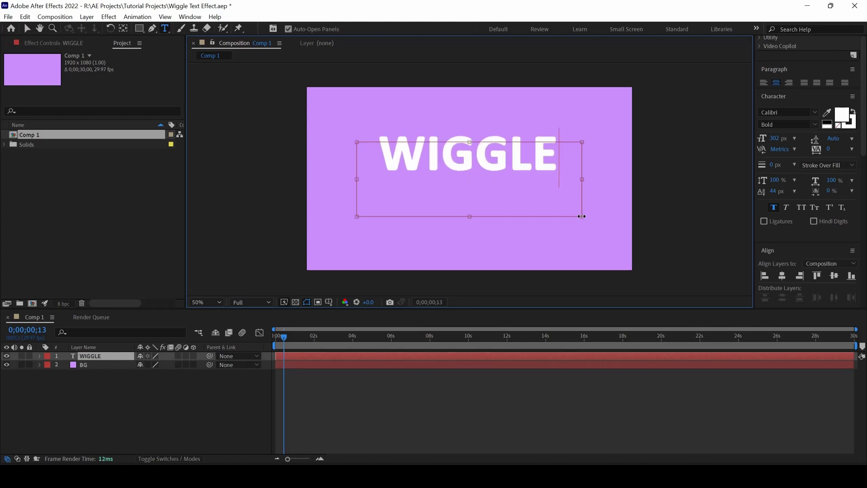
Finish typing WIGGLE and add a Position text animator to the layer.
left_click(28, 28)
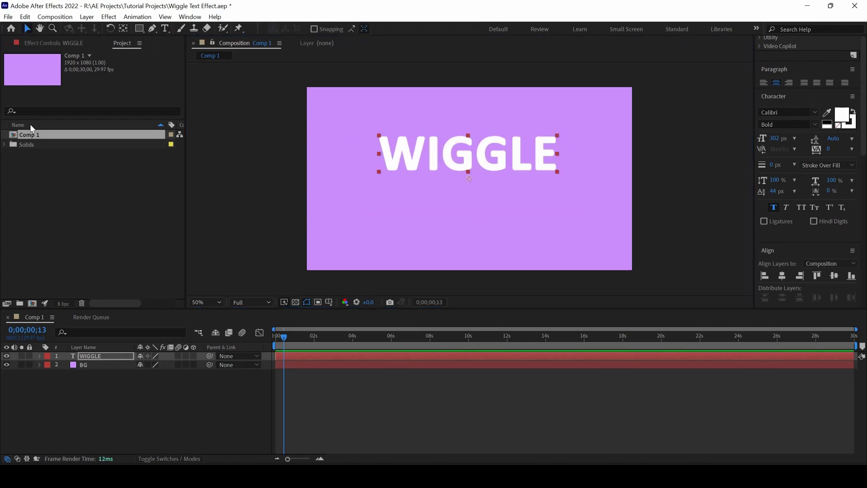
left_click(38, 355)
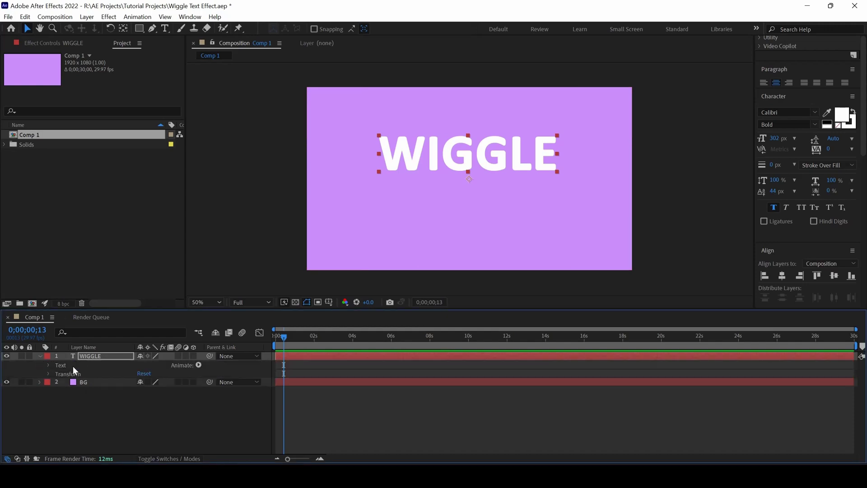
left_click(198, 365)
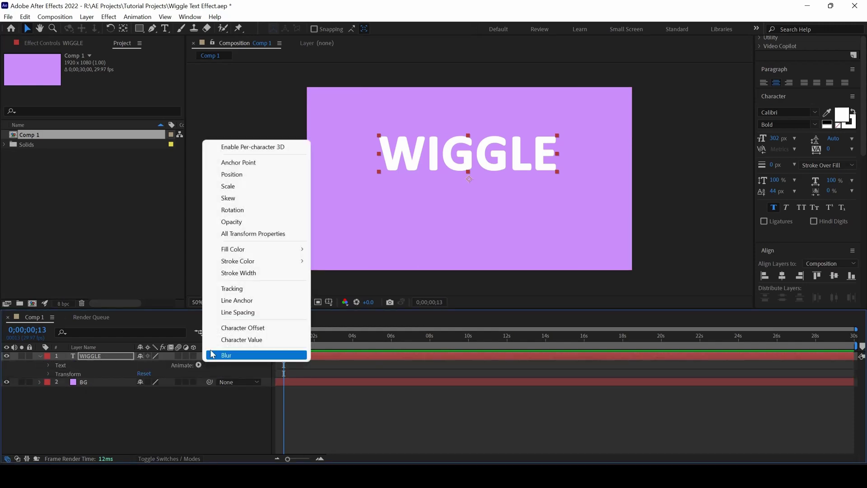
left_click(241, 180)
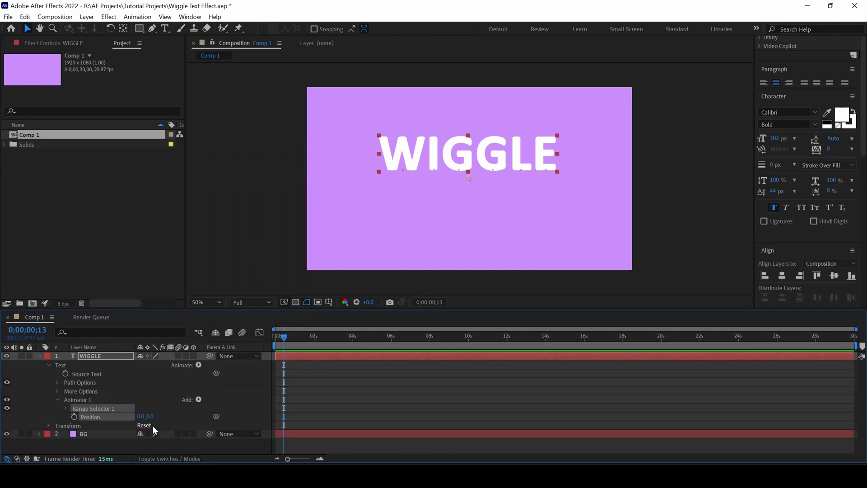
Add a Rotation property to Animator 1.
left_click(73, 399)
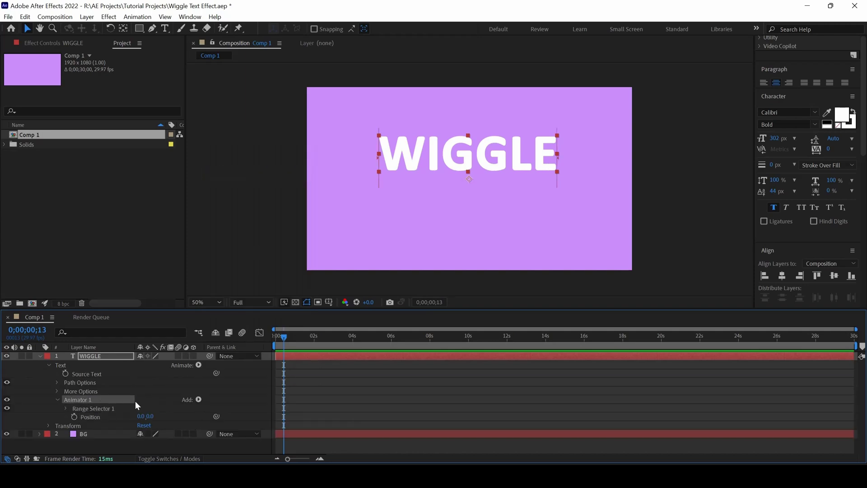
left_click(198, 400)
mouse_move(225, 403)
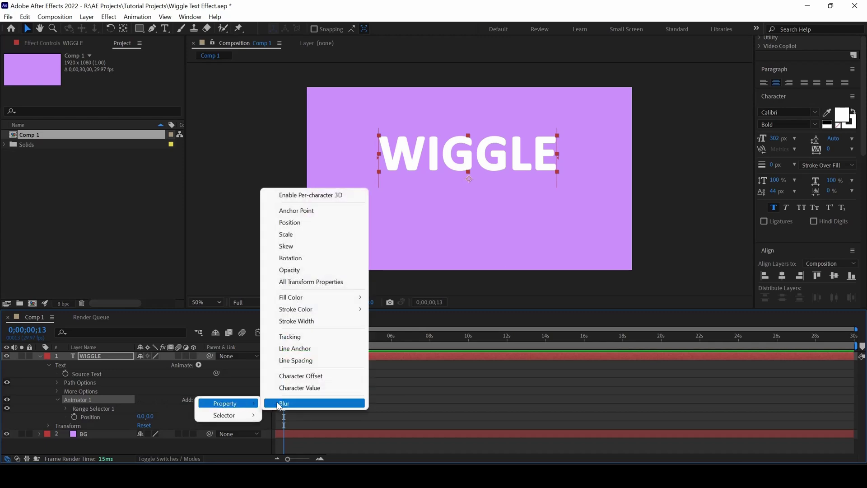
left_click(295, 260)
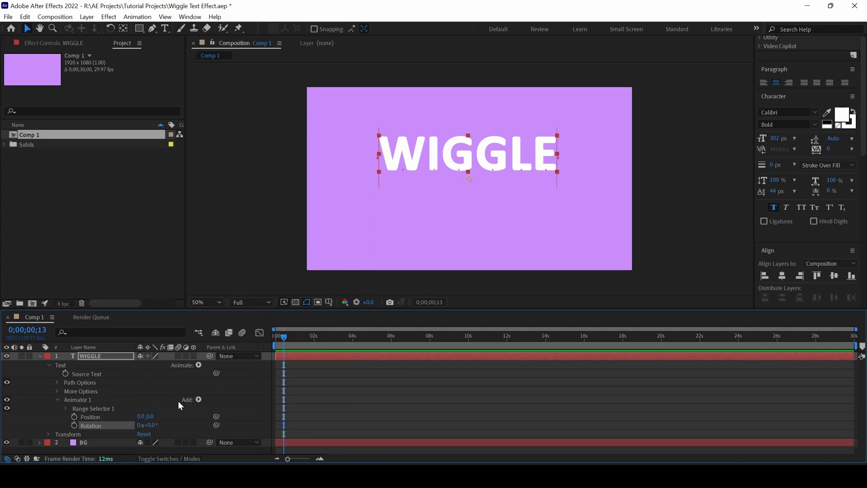
Add a Wiggly Selector to Animator 1 alongside the Range Selector.
left_click(197, 399)
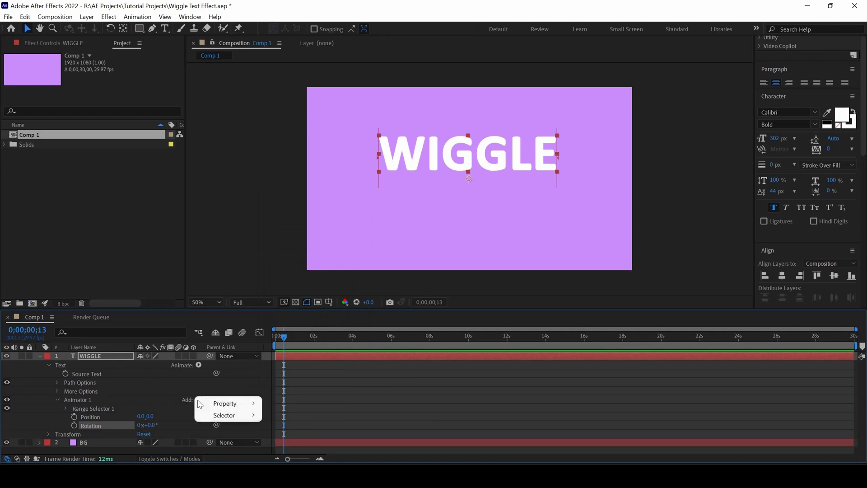
mouse_move(224, 415)
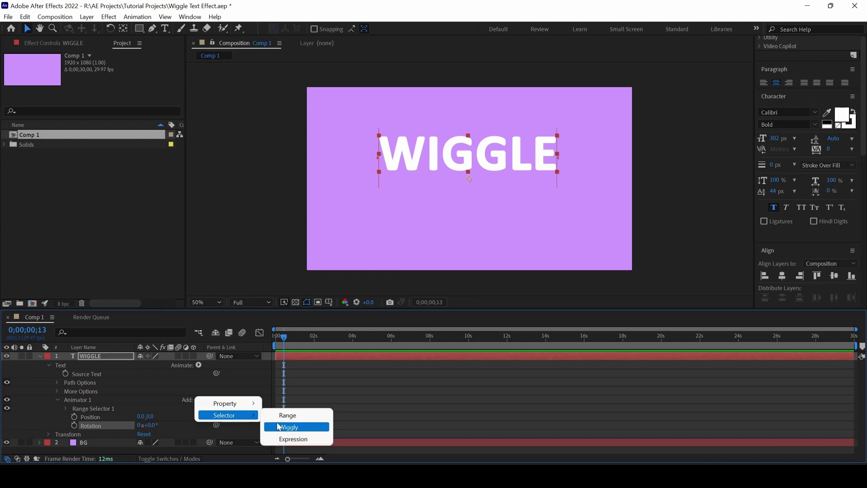
left_click(278, 428)
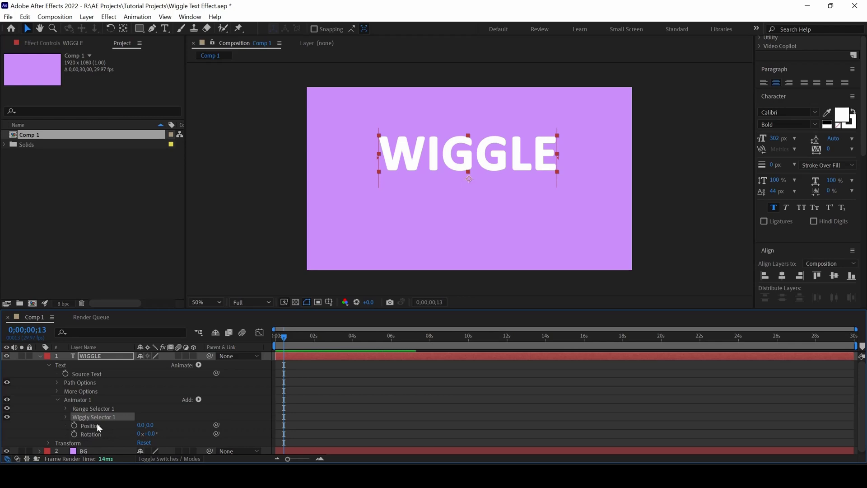
Give Animator 1's Position the expression wiggle(2,20), then copy that expression.
left_click(74, 425, "alt")
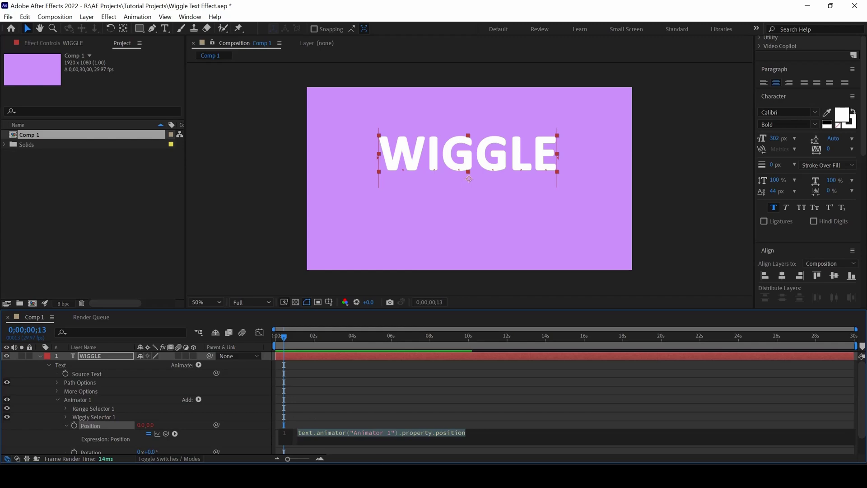
type("w")
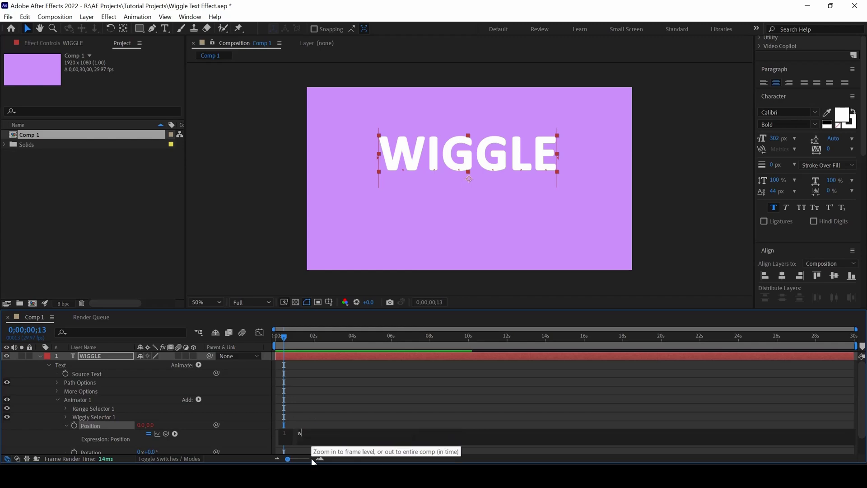
type("iggle")
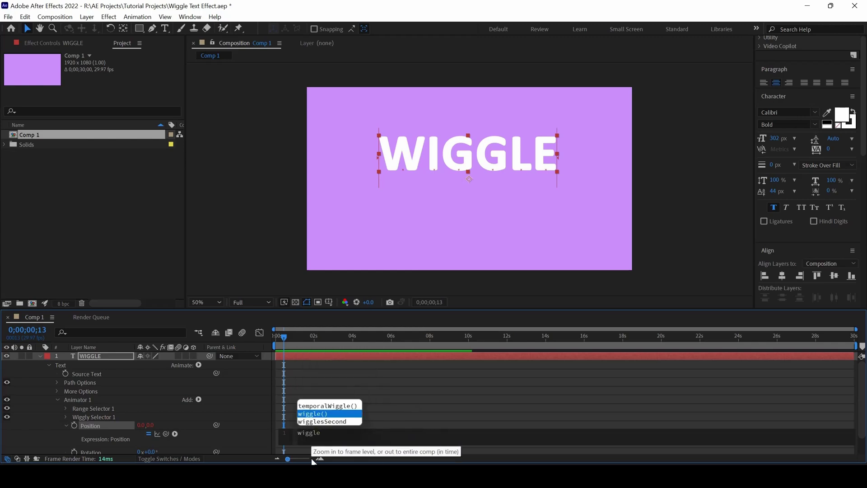
key("Return")
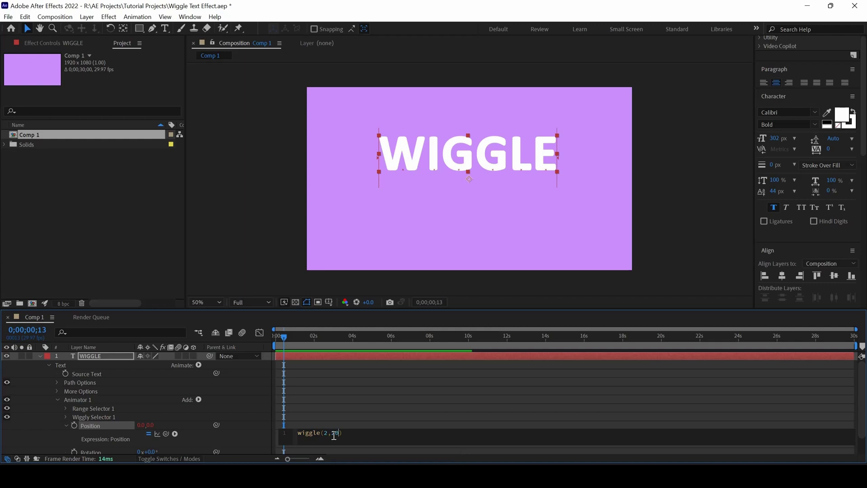
left_click_drag(354, 434, 299, 432)
right_click(303, 432)
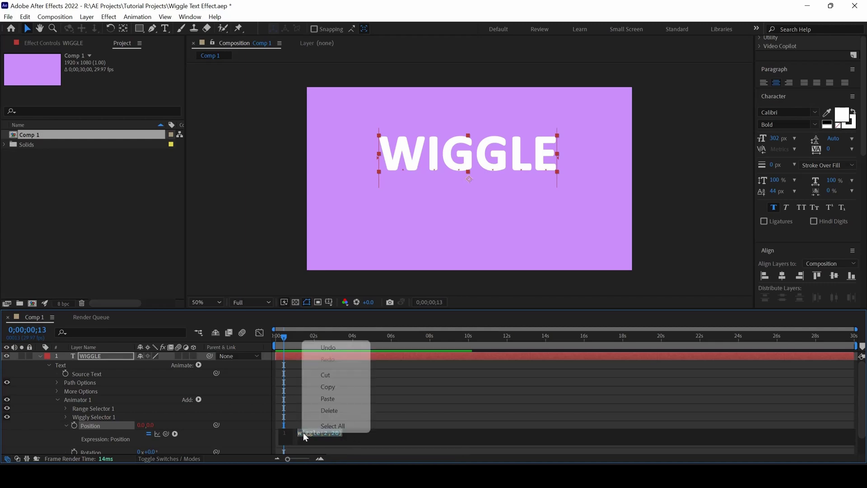
left_click(328, 387)
scroll(101, 432, "down", 1)
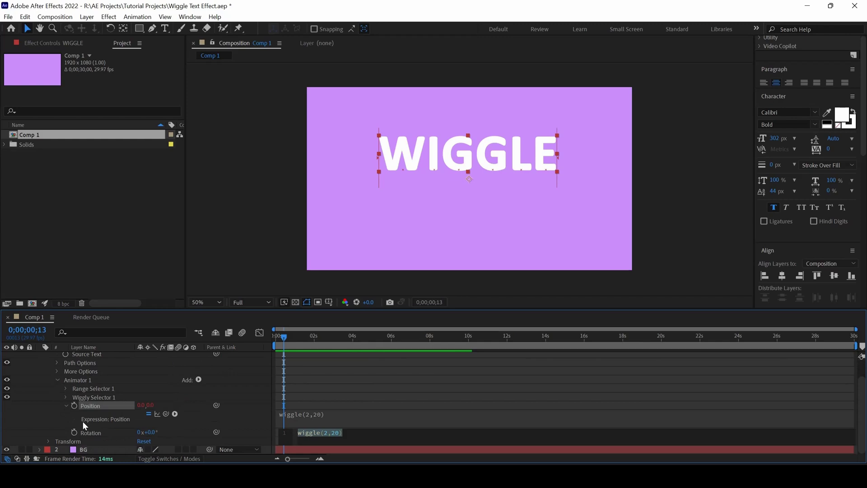
Paste wiggle(2,20) as Animator 1's Rotation expression and commit it.
left_click(74, 433, "alt")
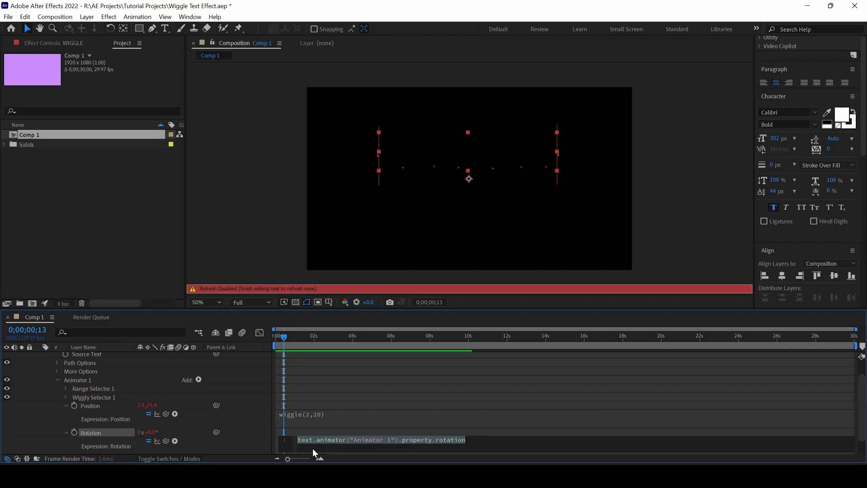
right_click(312, 441)
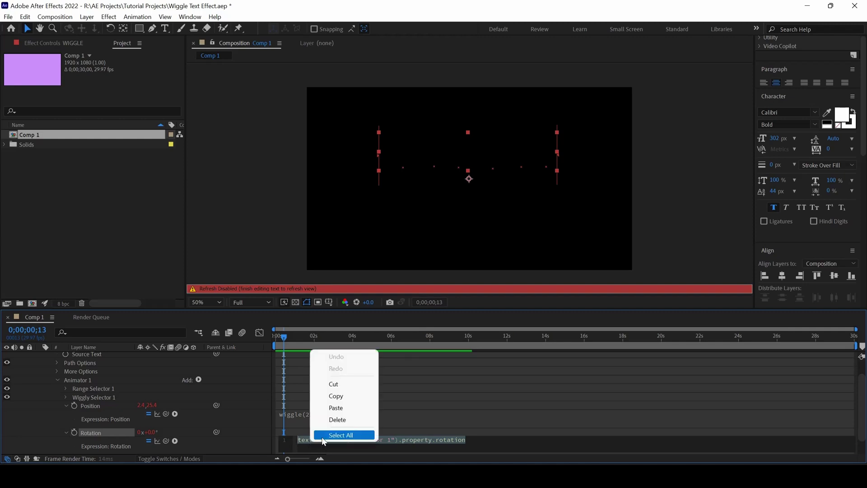
left_click(330, 407)
left_click(370, 420)
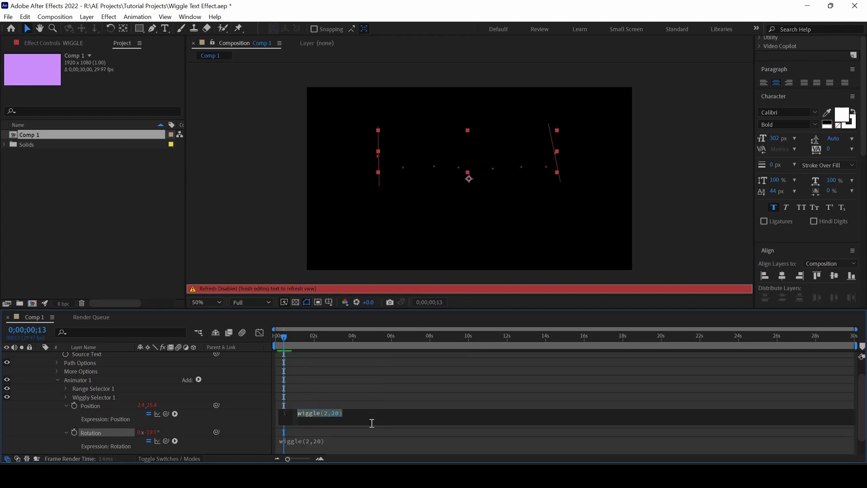
left_click(327, 384)
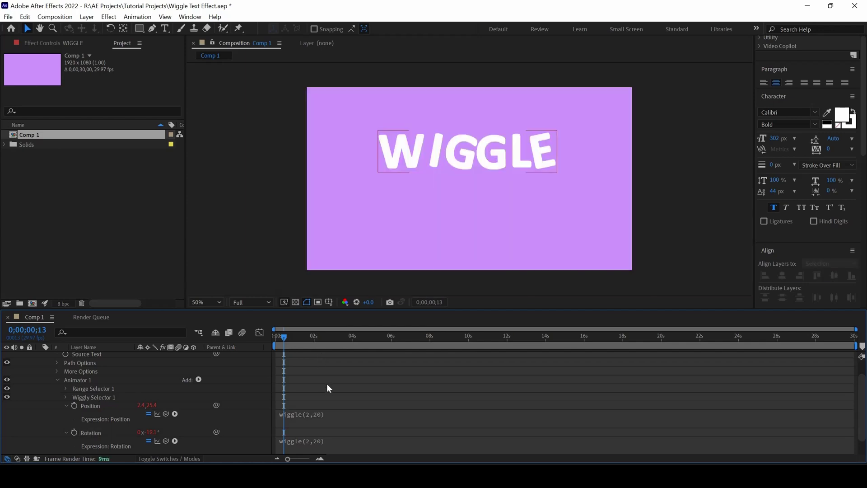
Preview the WIGGLE animation from frame 0, then stop and restart playback.
key("Caps_Lock")
left_click_drag(286, 337, 274, 336)
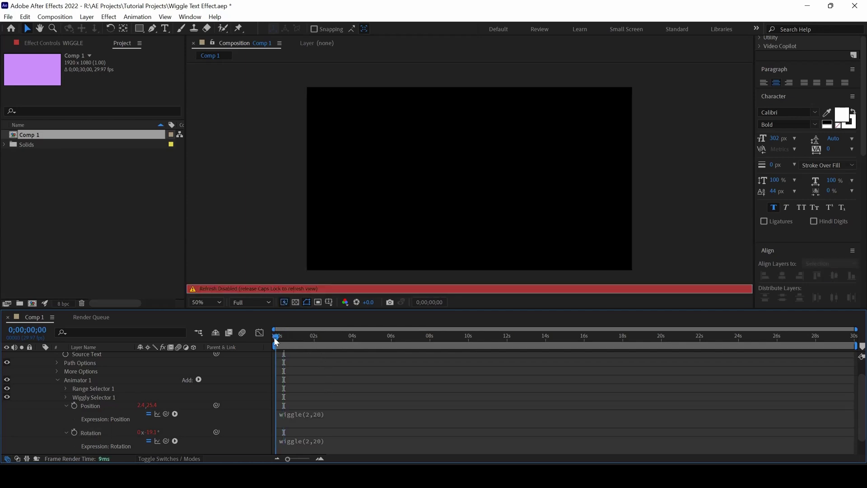
key("Caps_Lock")
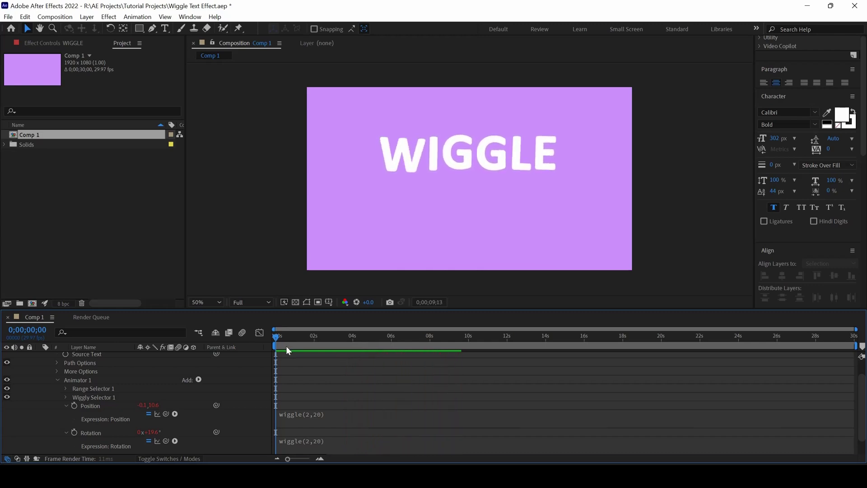
left_click(286, 346)
key("space")
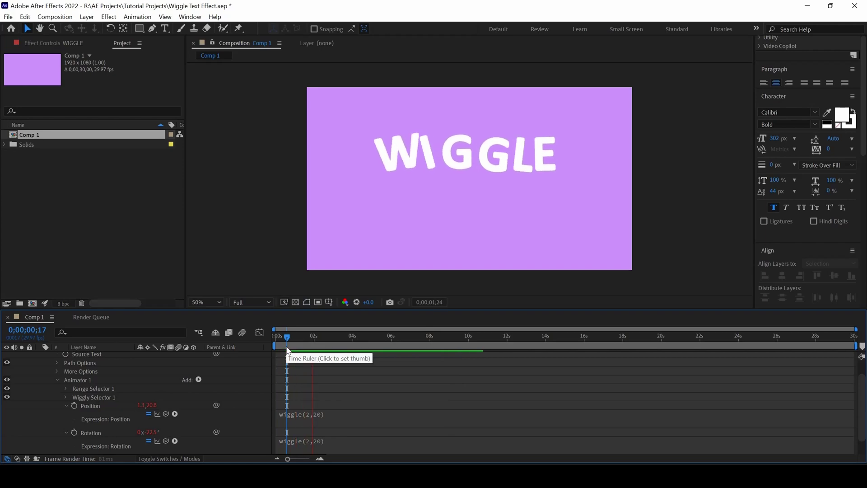